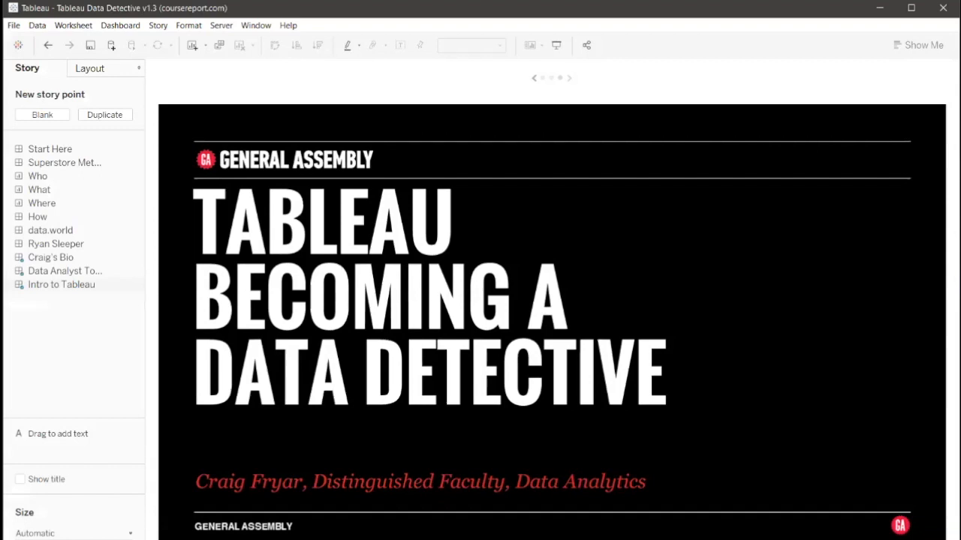
- Review the file and server data connections on the start page, including the full list of server connectors, and return to the workbook
{"action": "left_click", "coordinate": [18, 46]}
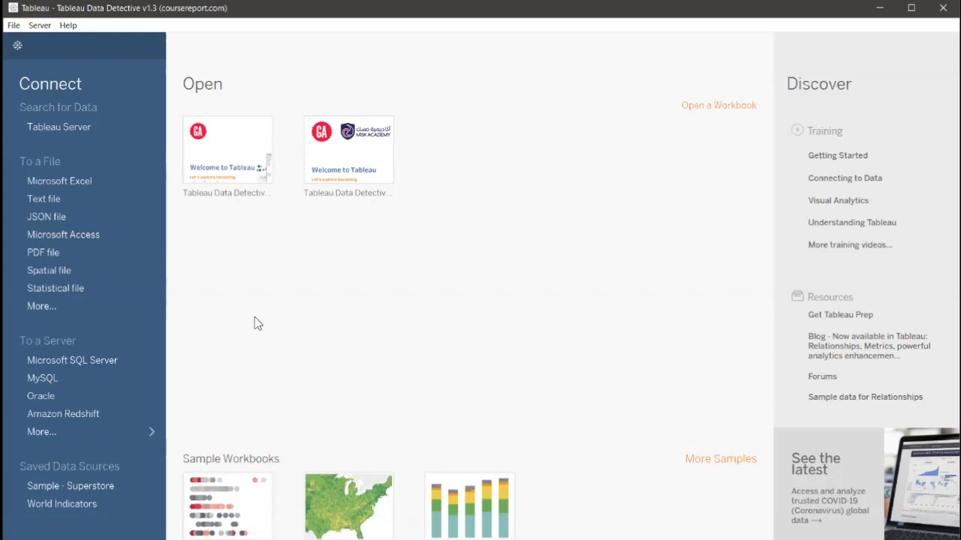
{"action": "left_click", "coordinate": [96, 432]}
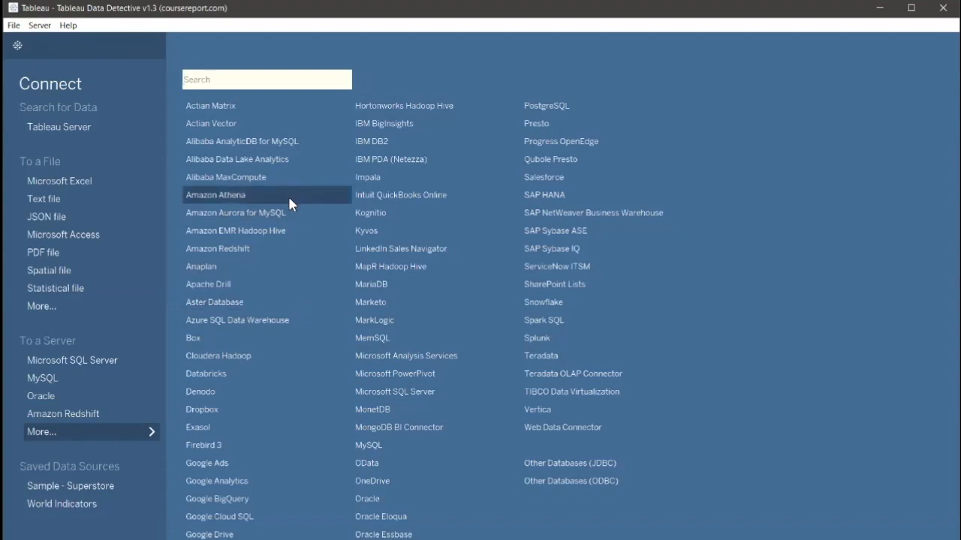
{"action": "left_click", "coordinate": [54, 187]}
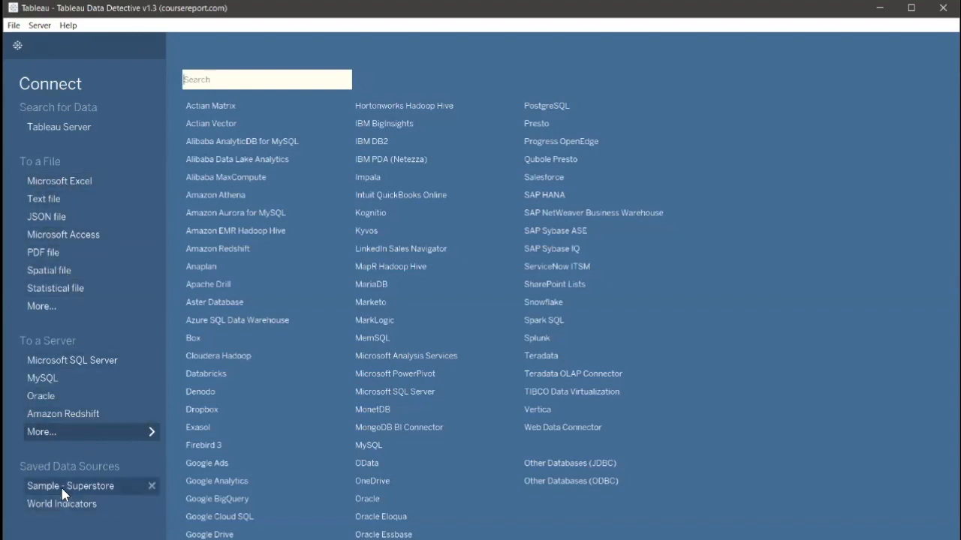
{"action": "left_click", "coordinate": [17, 45]}
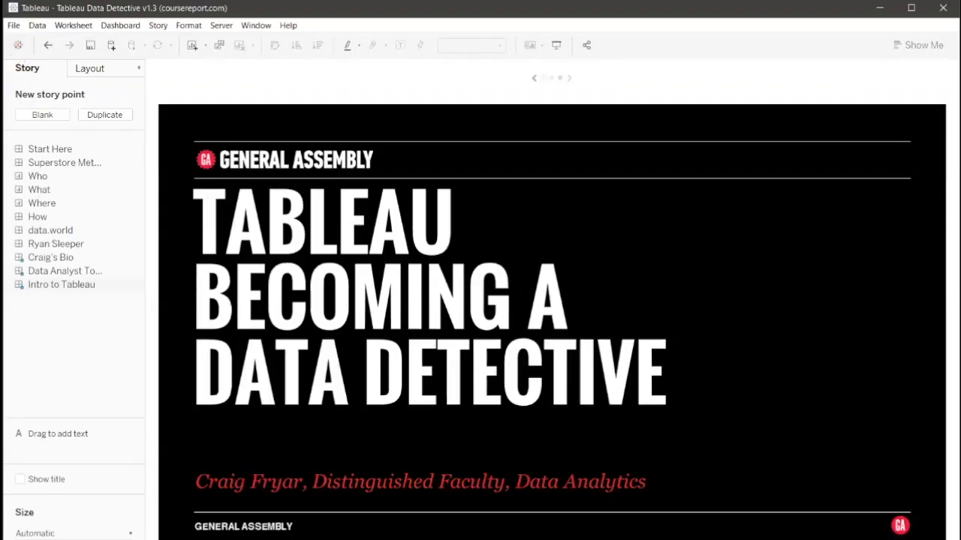
- Open the Who worksheet, enlarge the list of dimensions and break the Sales–Profit mark down by adding Customer Name as detail
{"action": "left_click", "coordinate": [39, 539]}
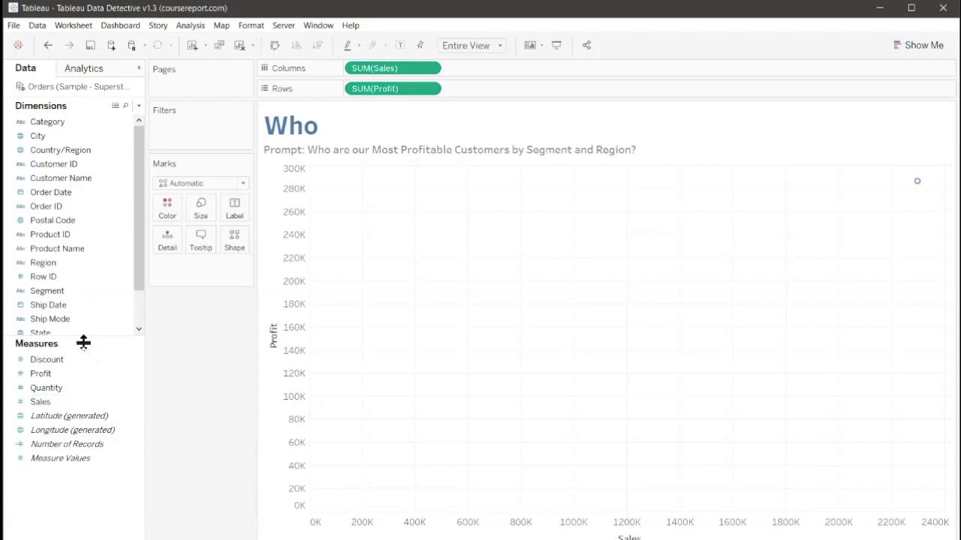
{"action": "left_click_drag", "start_coordinate": [83, 342], "coordinate": [75, 388]}
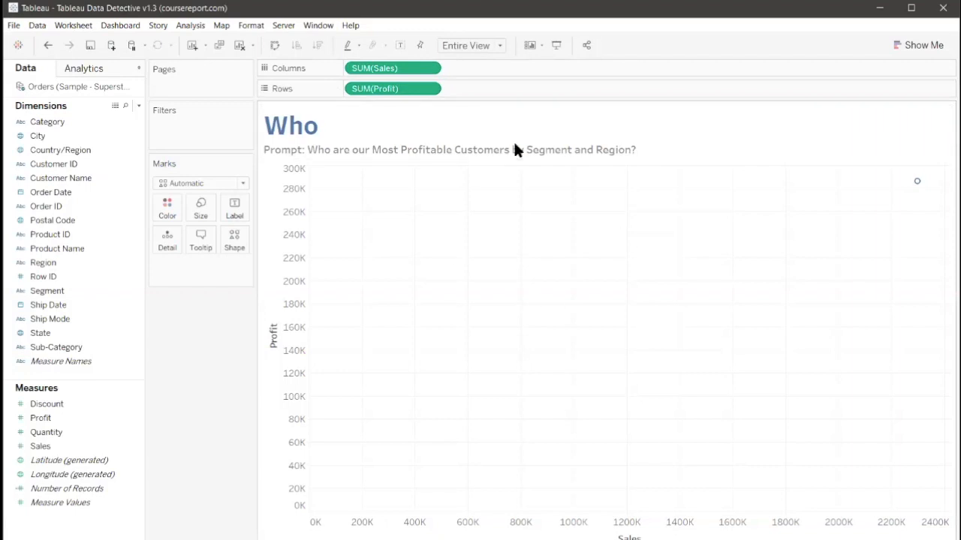
{"action": "mouse_move", "coordinate": [917, 181]}
{"action": "key", "text": "ctrl"}
{"action": "key", "text": "ctrl"}
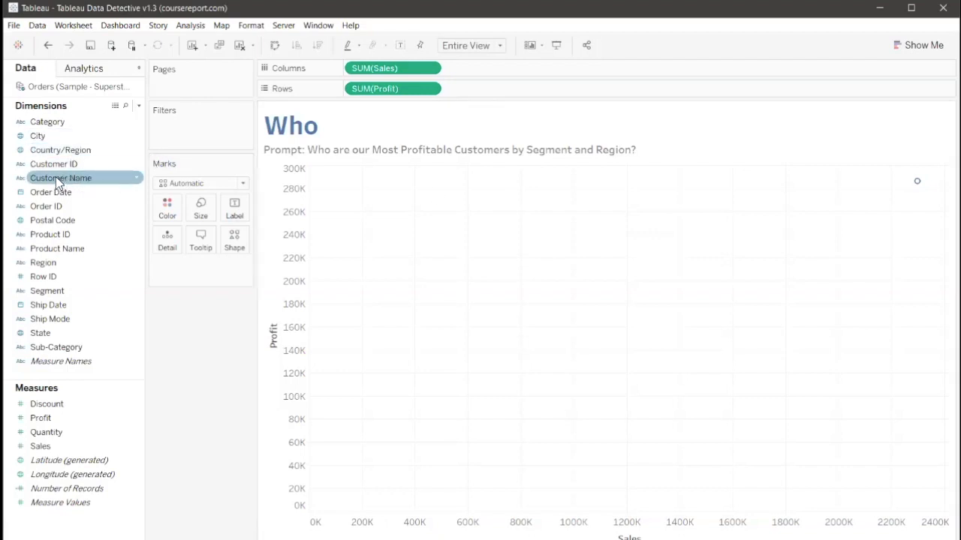
{"action": "left_click_drag", "start_coordinate": [50, 178], "coordinate": [166, 246]}
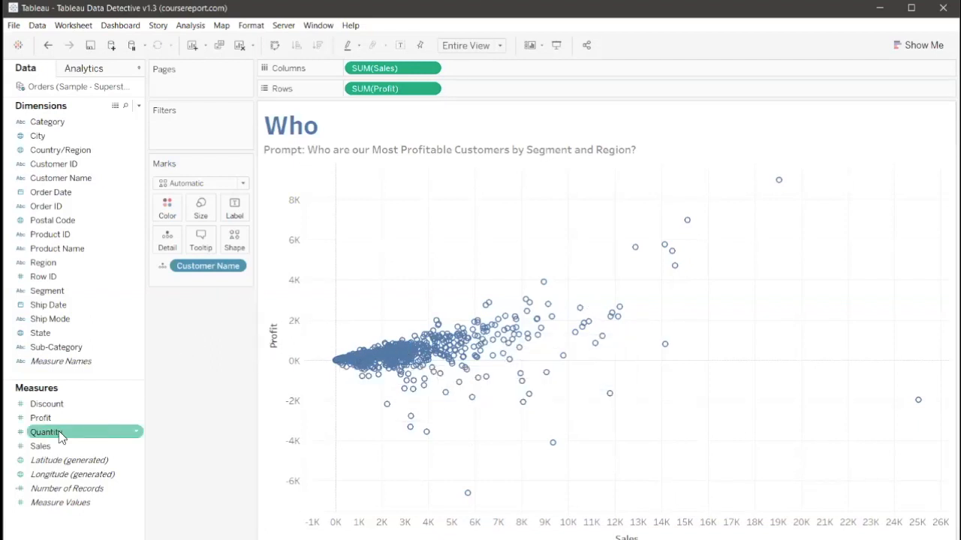
- Color the customer marks by Profit, check the highest and lowest outliers, and set the mark type to Circle
{"action": "left_click_drag", "start_coordinate": [48, 426], "coordinate": [157, 211]}
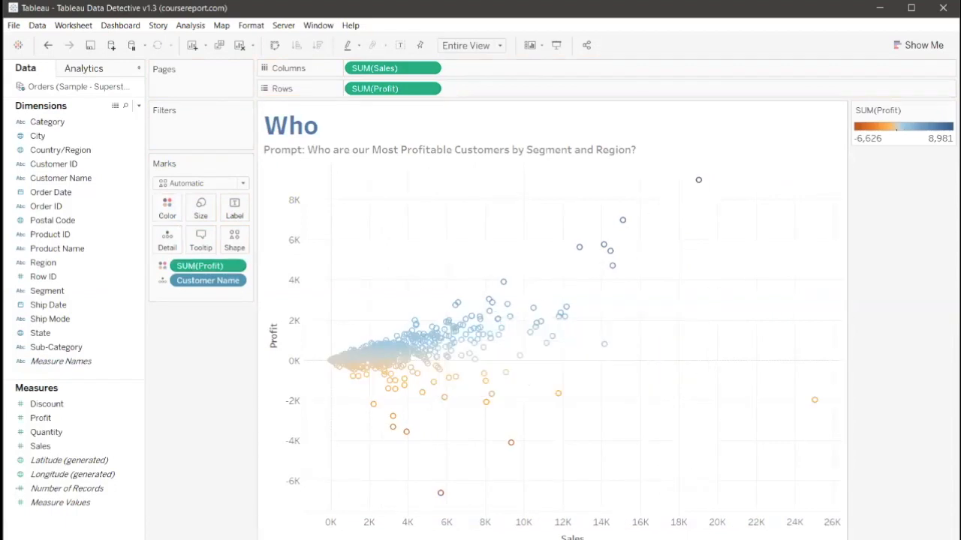
{"action": "mouse_move", "coordinate": [698, 180]}
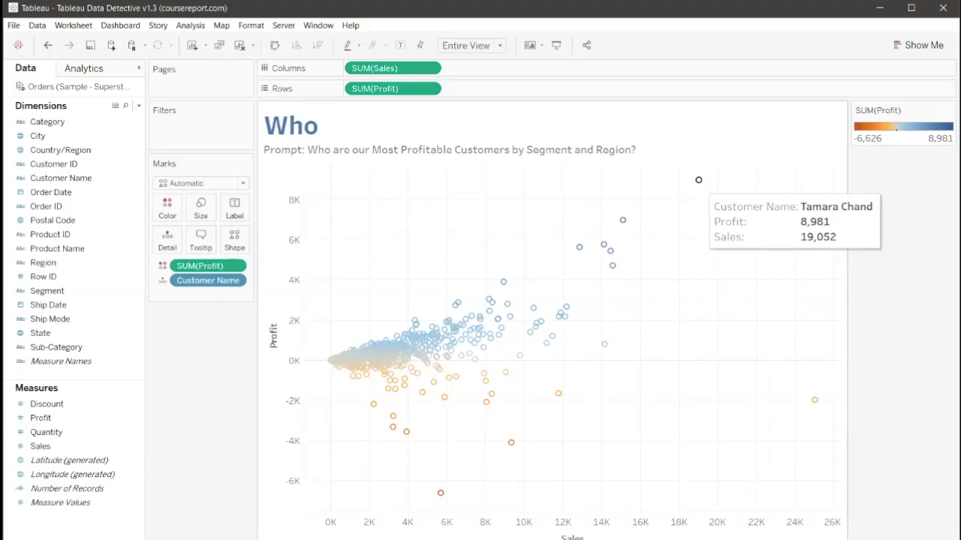
{"action": "mouse_move", "coordinate": [442, 499]}
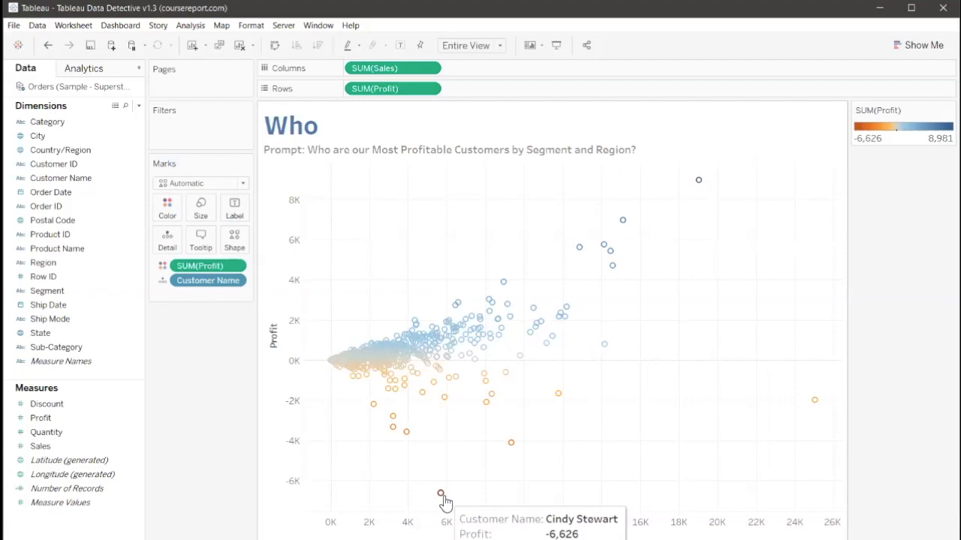
{"action": "left_click", "coordinate": [242, 183]}
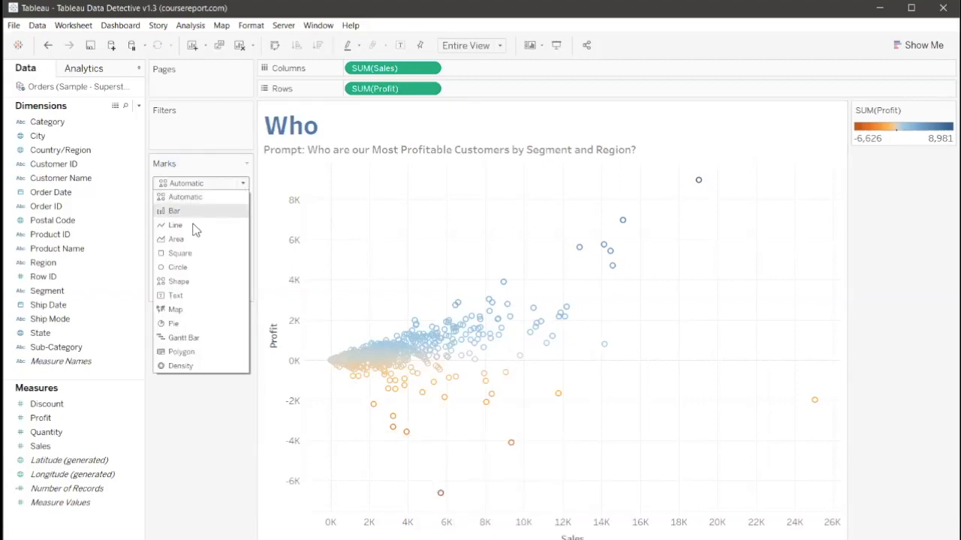
{"action": "left_click", "coordinate": [179, 268]}
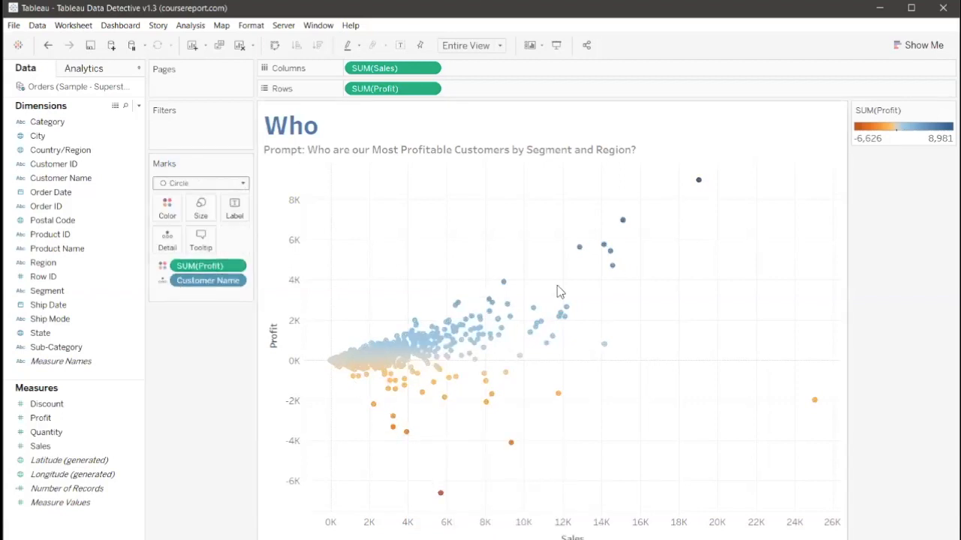
- Make the Profit color scale use the full color range
{"action": "left_click", "coordinate": [167, 208]}
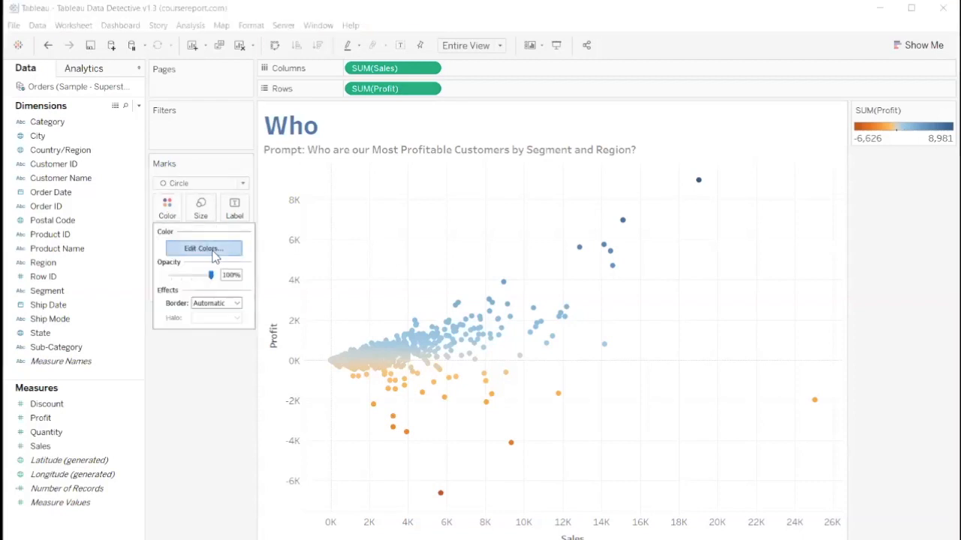
{"action": "left_click", "coordinate": [203, 248]}
{"action": "left_click", "coordinate": [400, 332]}
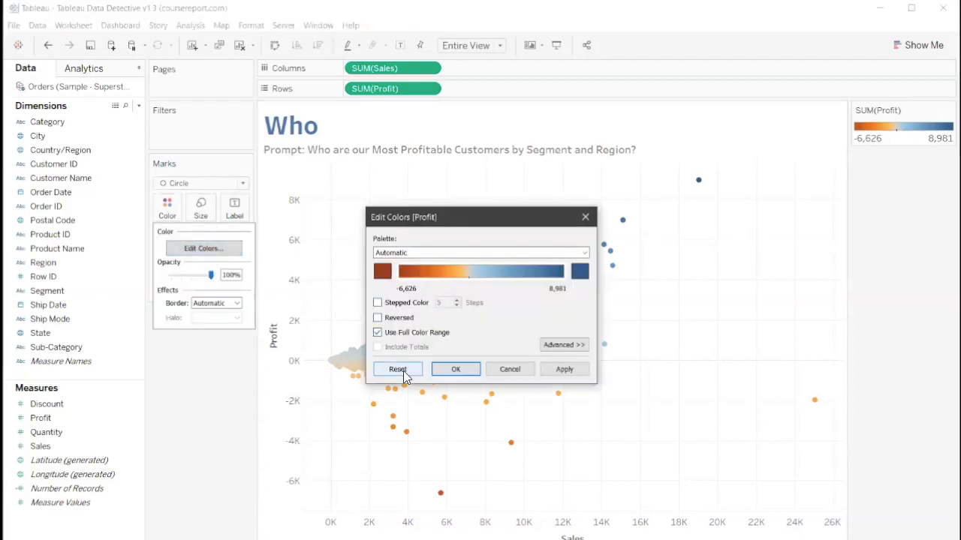
{"action": "key", "text": "Return"}
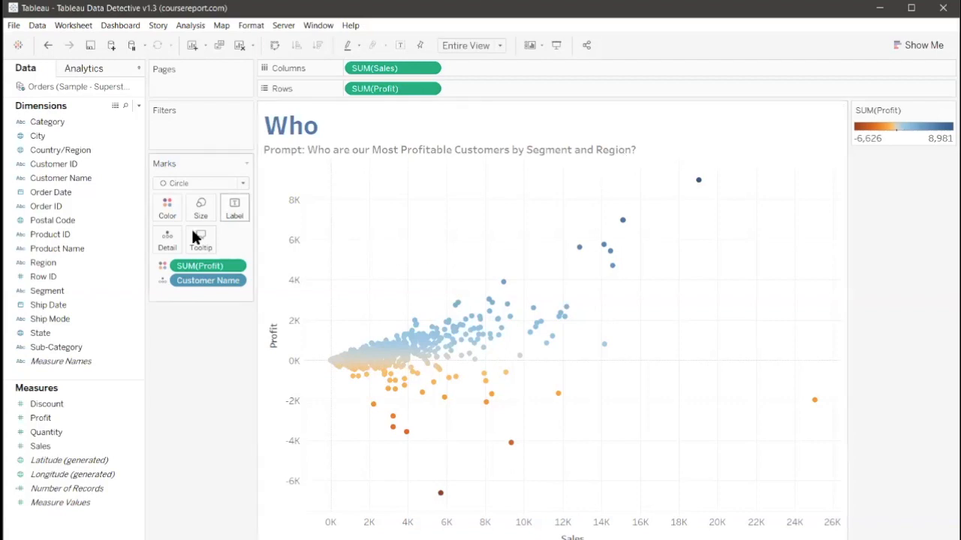
- Show a filter for Region and display it as a single-value list
{"action": "right_click", "coordinate": [52, 263]}
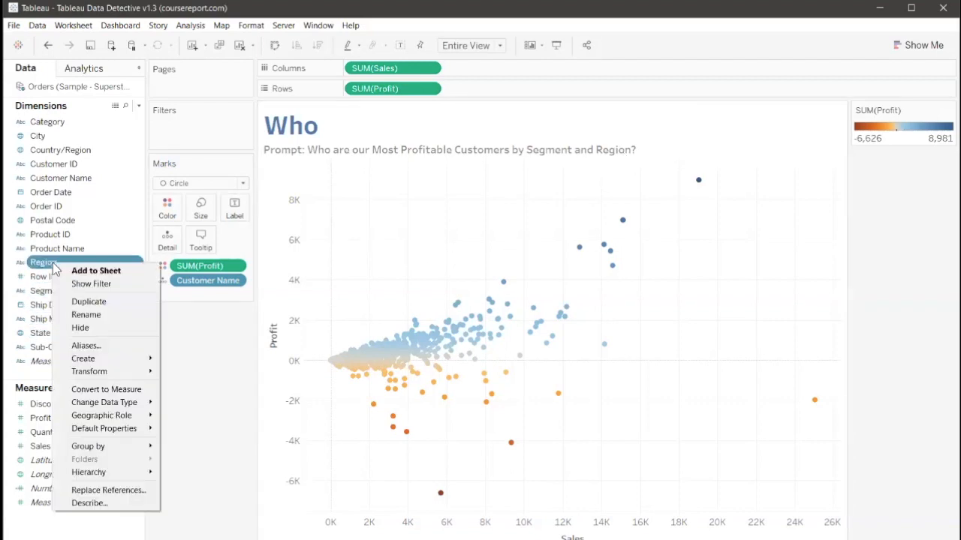
{"action": "left_click", "coordinate": [98, 285]}
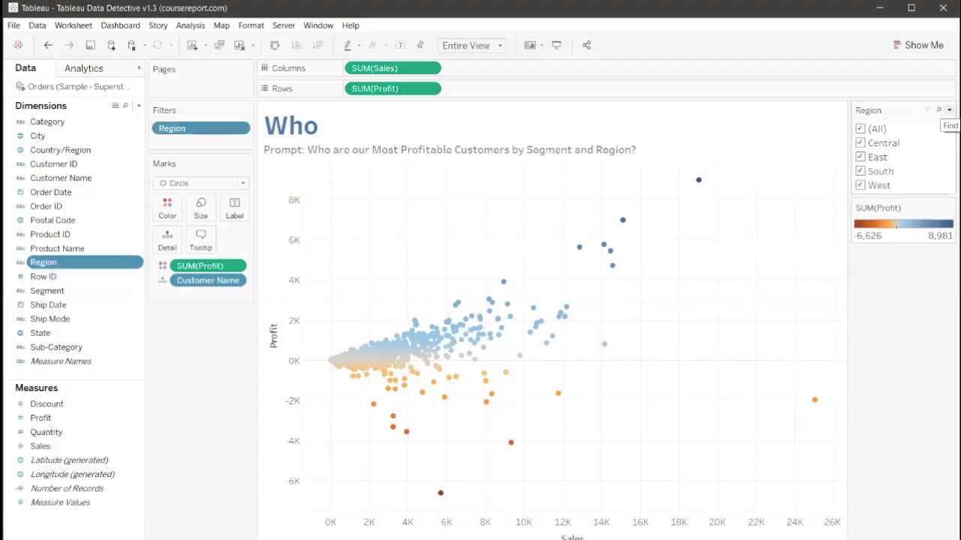
{"action": "left_click", "coordinate": [949, 111]}
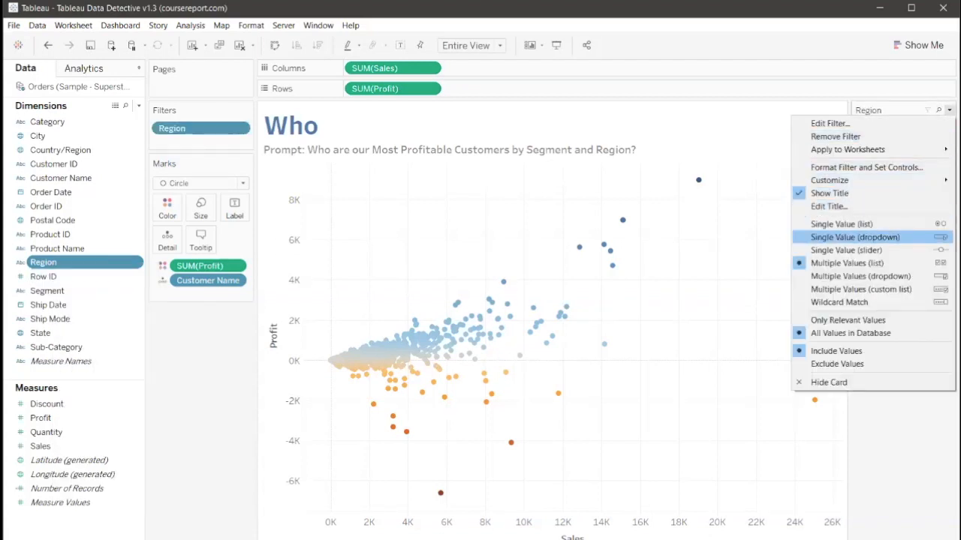
{"action": "left_click", "coordinate": [884, 225]}
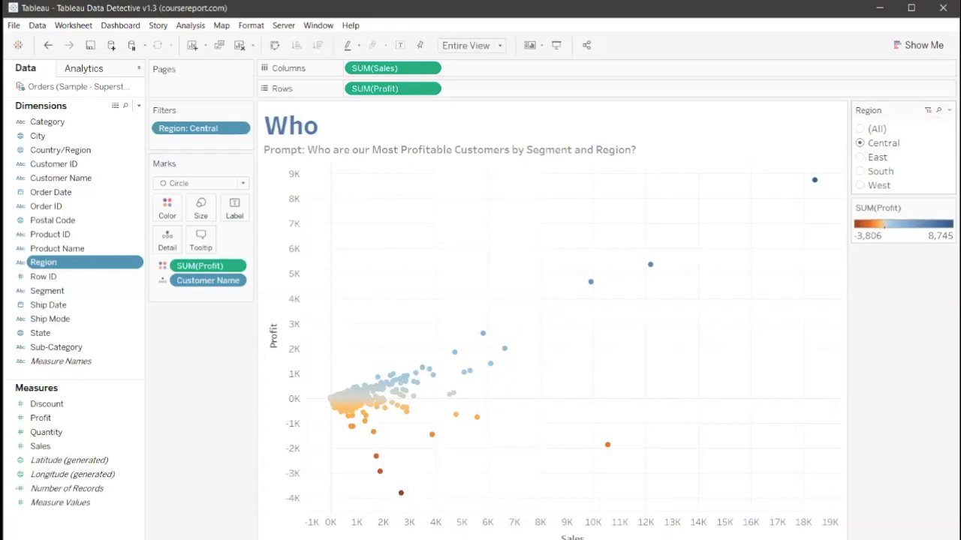
- Filter the scatter plot by East, South and West in turn, ending with all regions shown
{"action": "left_click", "coordinate": [860, 157]}
{"action": "left_click", "coordinate": [860, 171]}
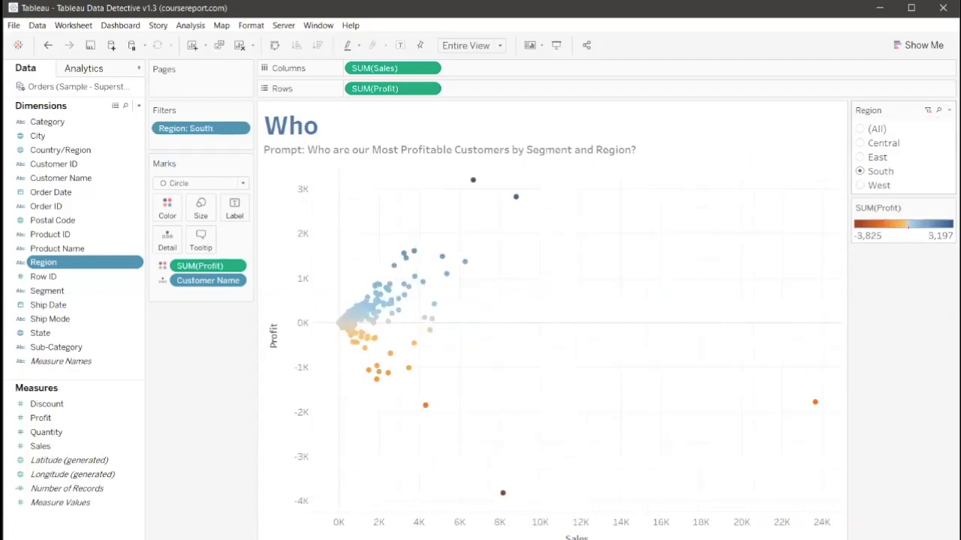
{"action": "left_click", "coordinate": [860, 186]}
{"action": "left_click", "coordinate": [860, 129]}
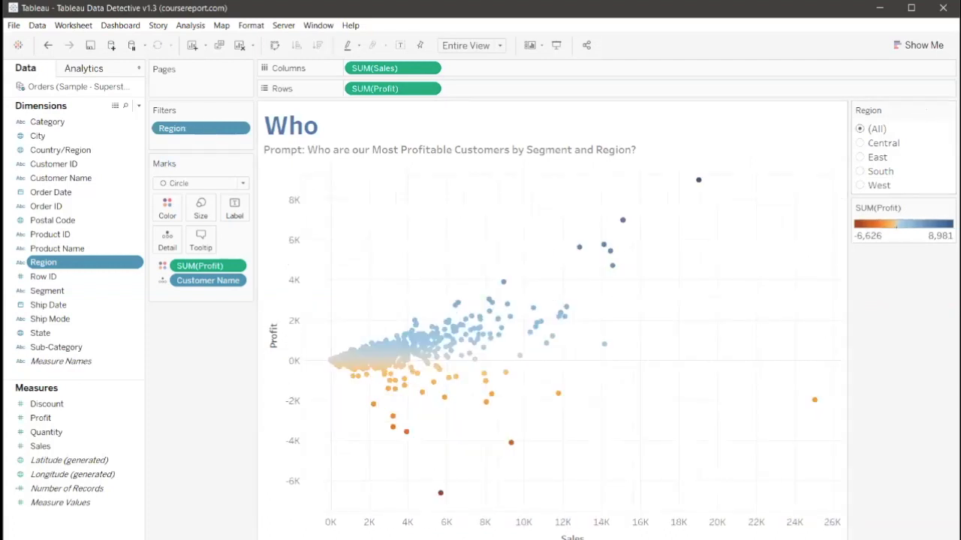
- On the What worksheet, remove and re-add Sub-Category as the rows, and sort the bars in descending order by Number of Records
{"action": "left_click", "coordinate": [300, 539]}
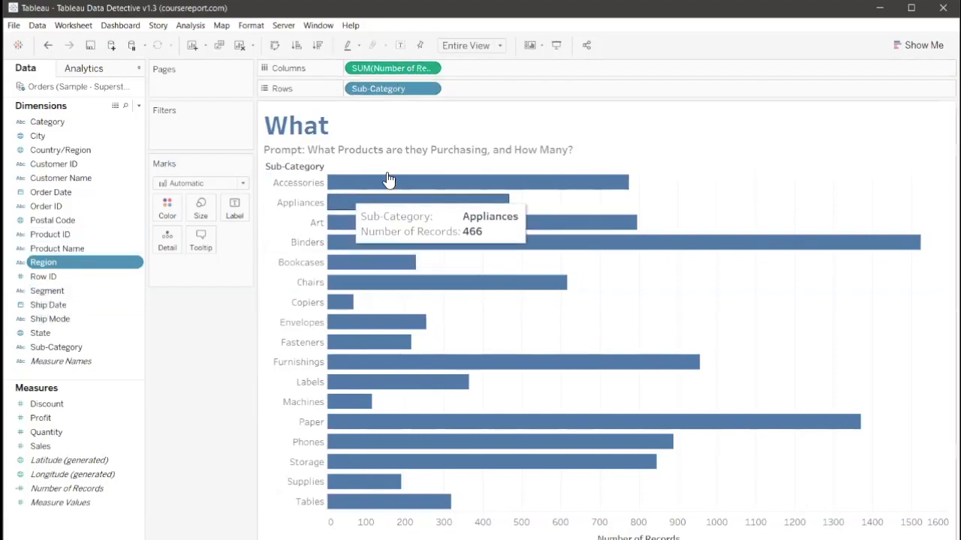
{"action": "left_click_drag", "start_coordinate": [382, 94], "coordinate": [73, 346]}
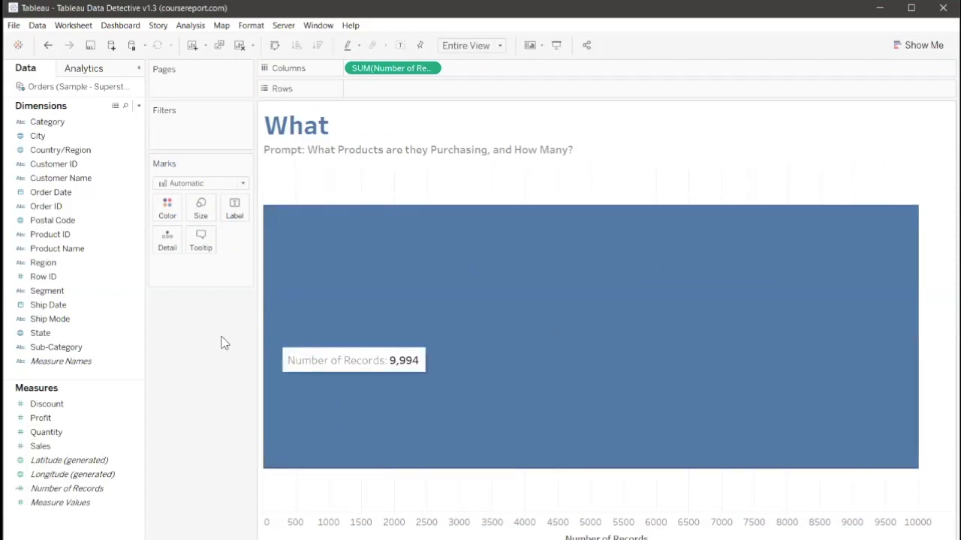
{"action": "left_click", "coordinate": [73, 347]}
{"action": "left_click_drag", "start_coordinate": [74, 345], "coordinate": [413, 90]}
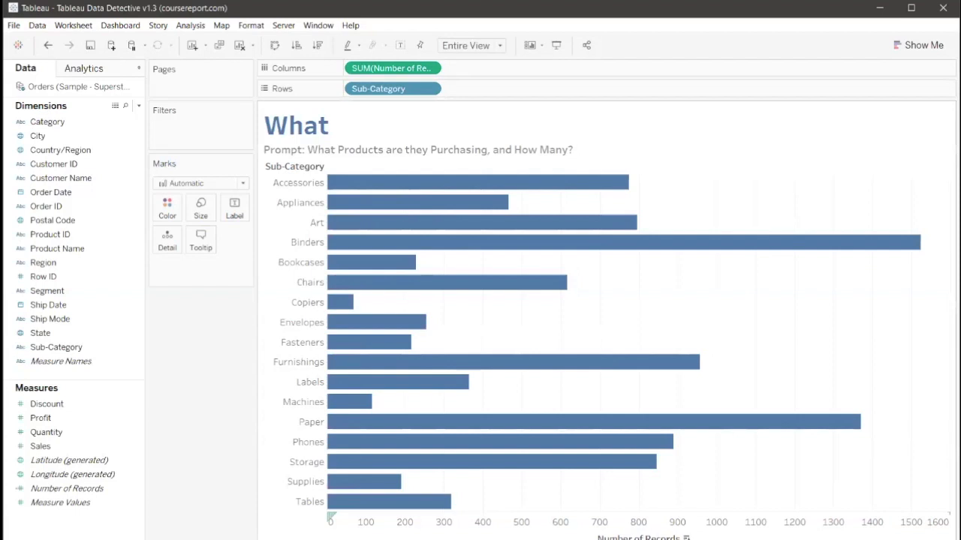
{"action": "left_click", "coordinate": [686, 538]}
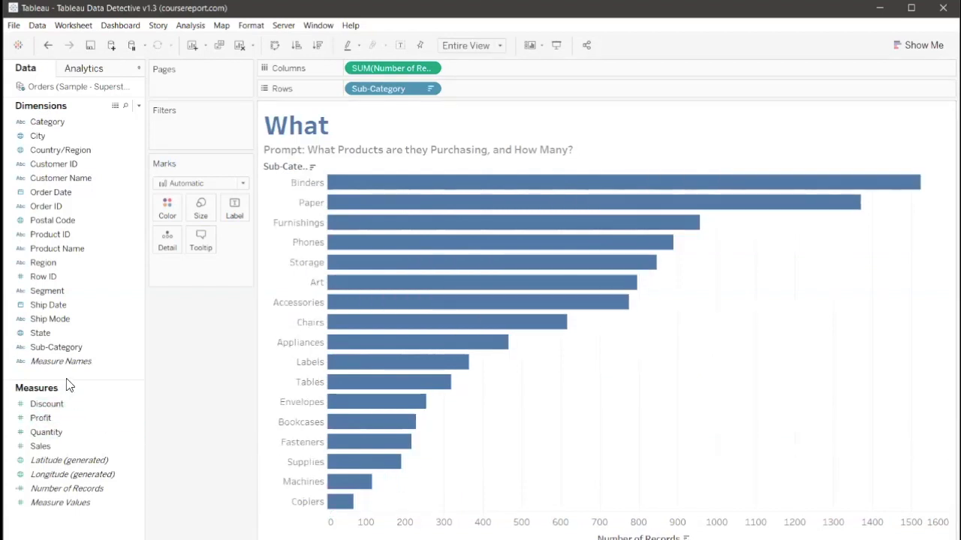
- Label the sub-category bars with Quantity and color them by Segment, checking the Home Office highlight
{"action": "left_click_drag", "start_coordinate": [46, 433], "coordinate": [228, 203]}
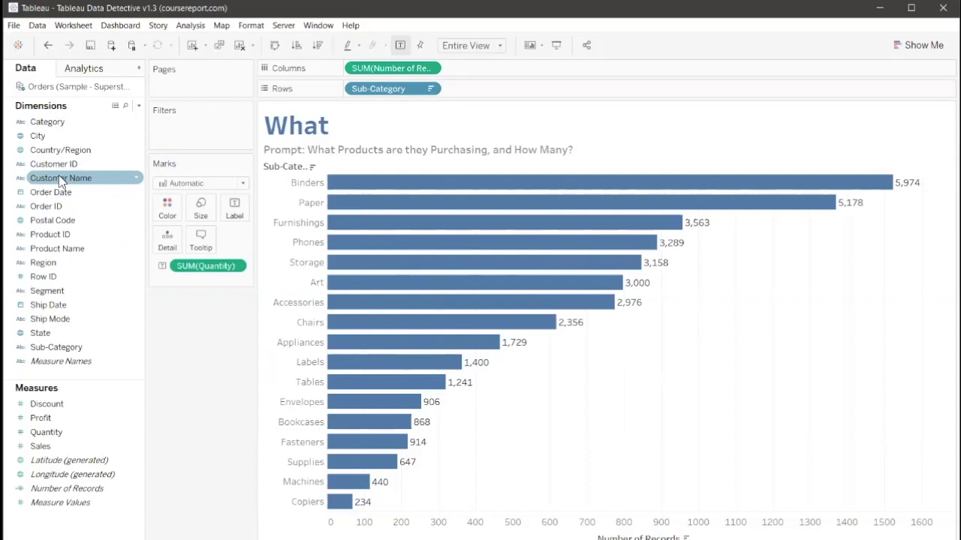
{"action": "left_click_drag", "start_coordinate": [65, 287], "coordinate": [166, 207]}
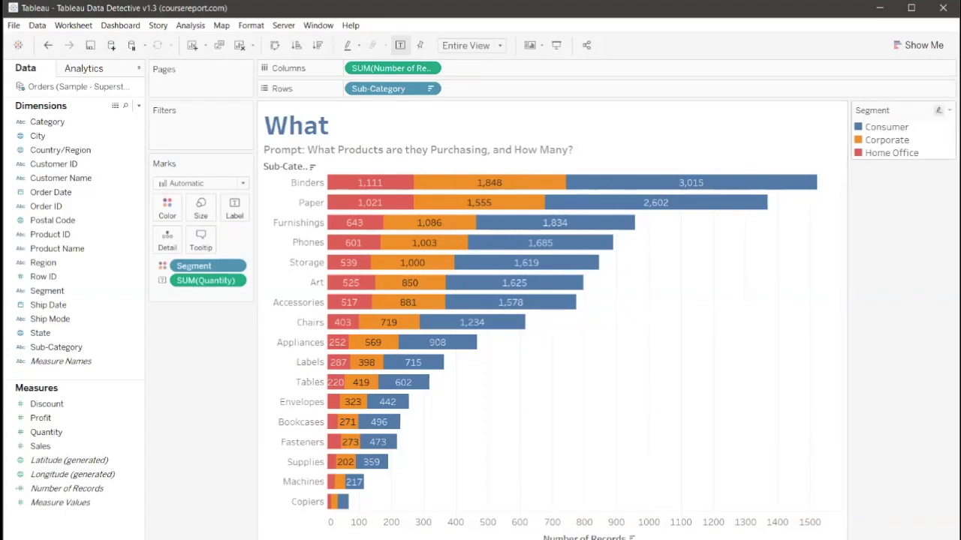
{"action": "left_click", "coordinate": [891, 153]}
{"action": "left_click", "coordinate": [781, 300]}
- On the Where worksheet, build a map of State colored by Profit with mark labels shown
{"action": "left_click", "coordinate": [491, 539]}
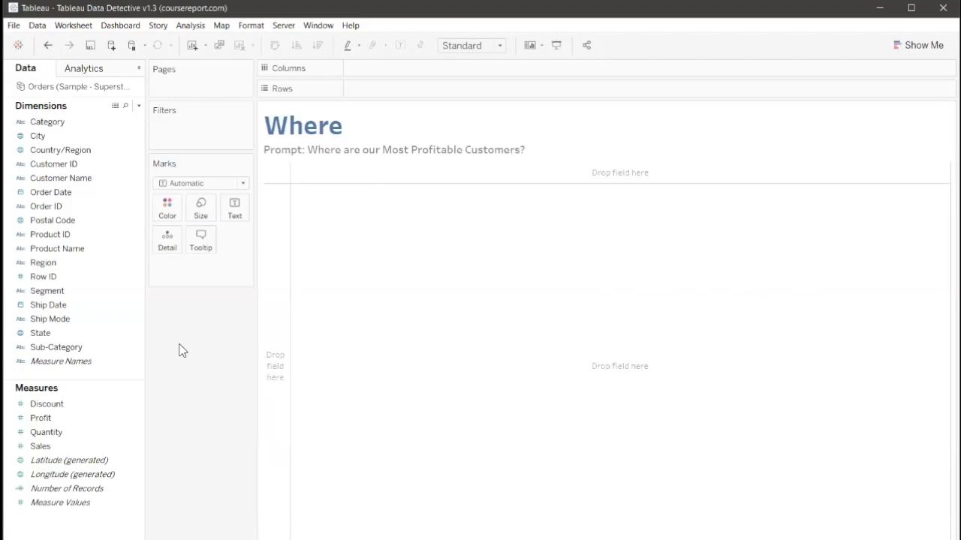
{"action": "left_click", "coordinate": [45, 337]}
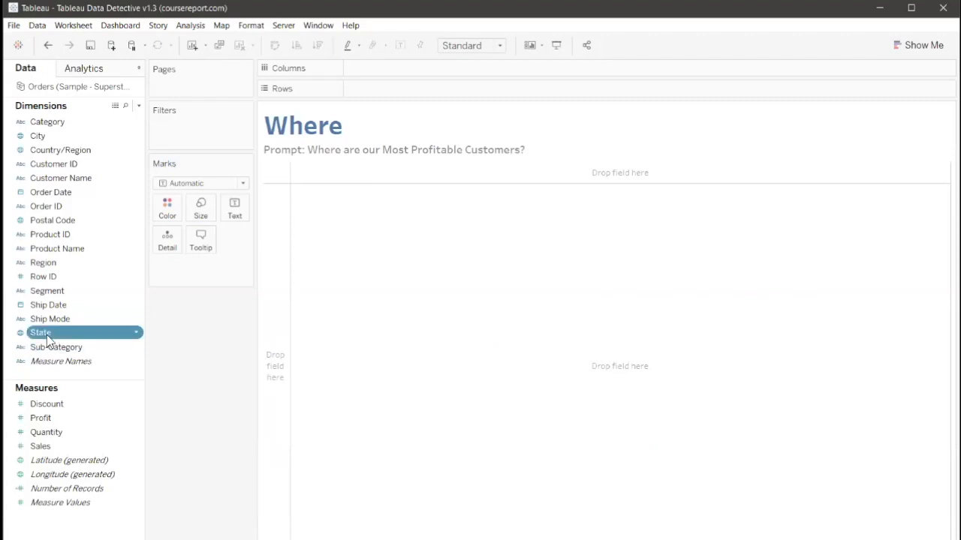
{"action": "double_click", "coordinate": [46, 335]}
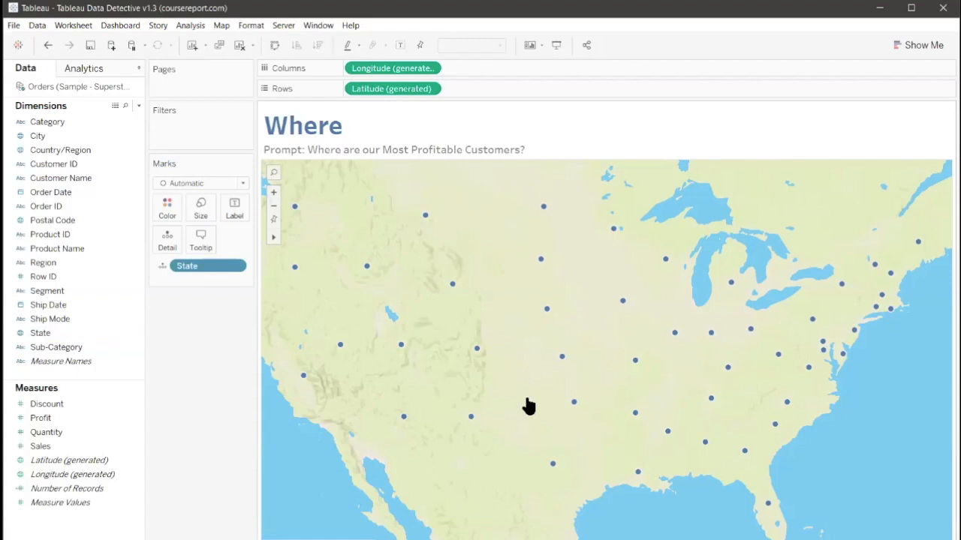
{"action": "left_click_drag", "start_coordinate": [41, 418], "coordinate": [168, 207]}
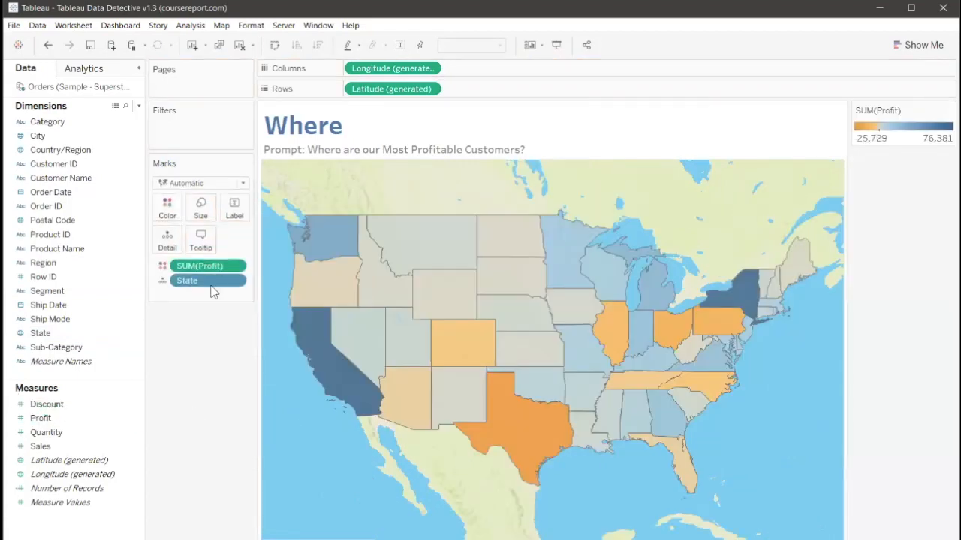
{"action": "left_click", "coordinate": [398, 46]}
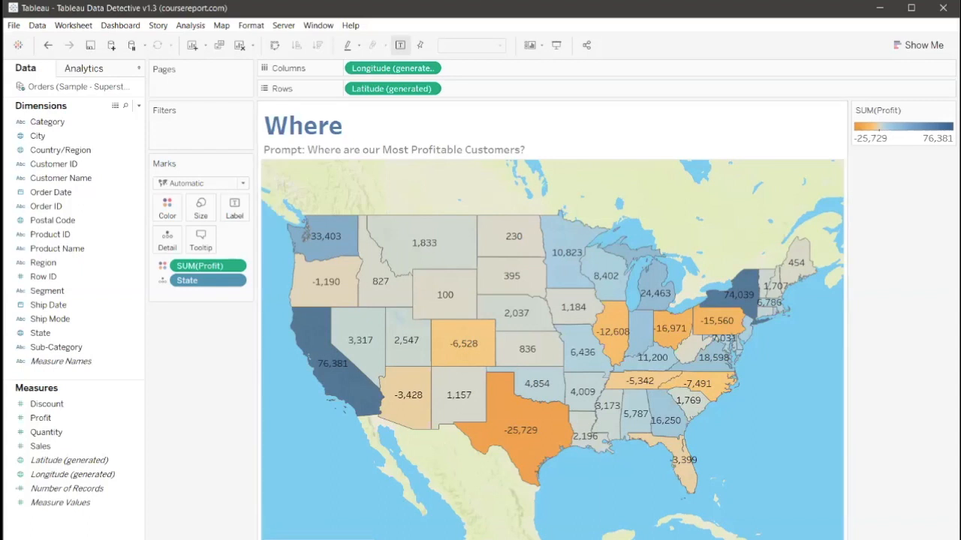
- Open the How dashboard and add the What sheet beside the Where and Who views
{"action": "left_click", "coordinate": [463, 538]}
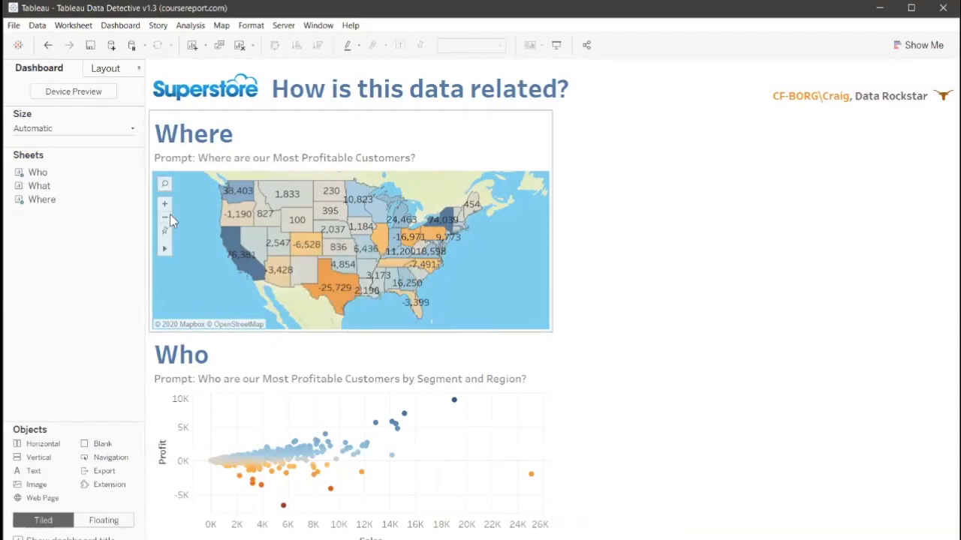
{"action": "left_click_drag", "start_coordinate": [39, 185], "coordinate": [626, 208]}
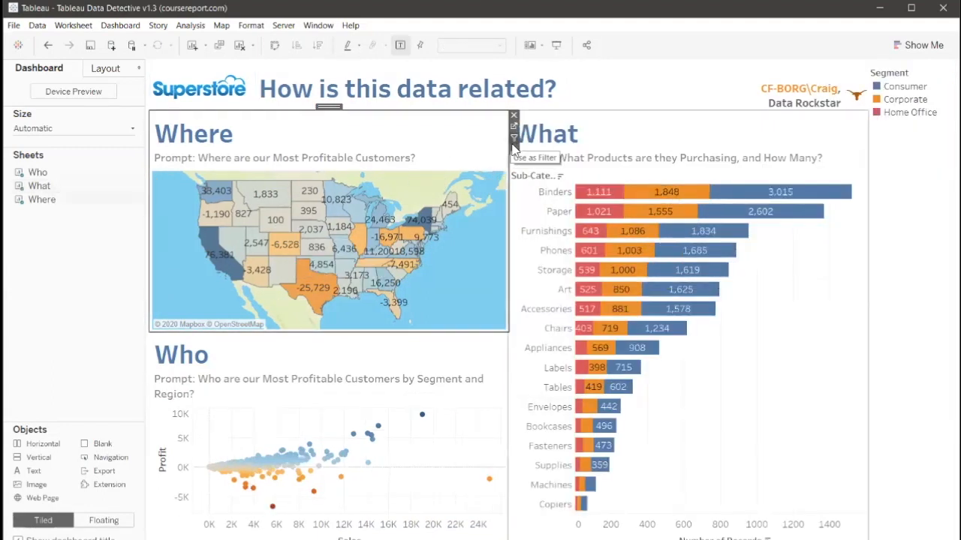
- Set the Who and What views to act as filters for the other views on the How dashboard
{"action": "left_click", "coordinate": [438, 349]}
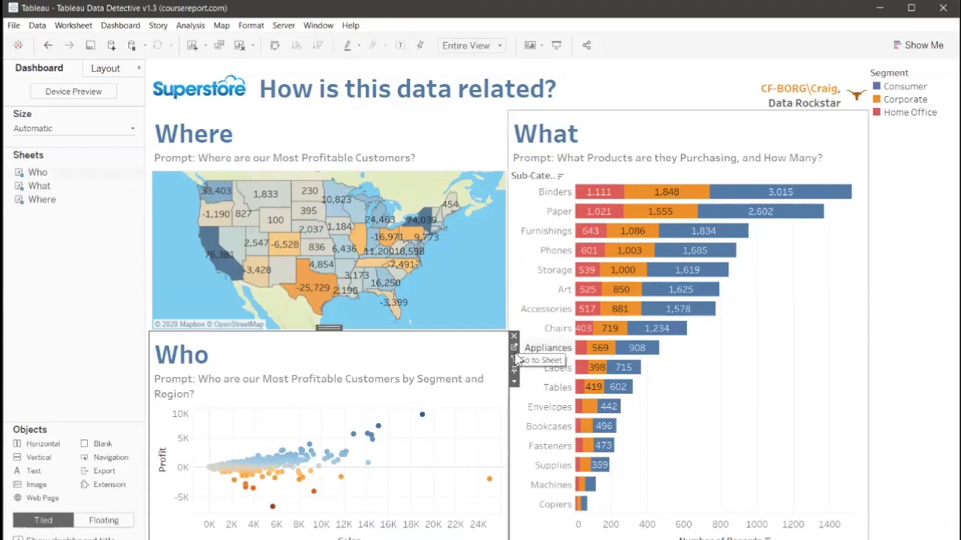
{"action": "left_click", "coordinate": [526, 369]}
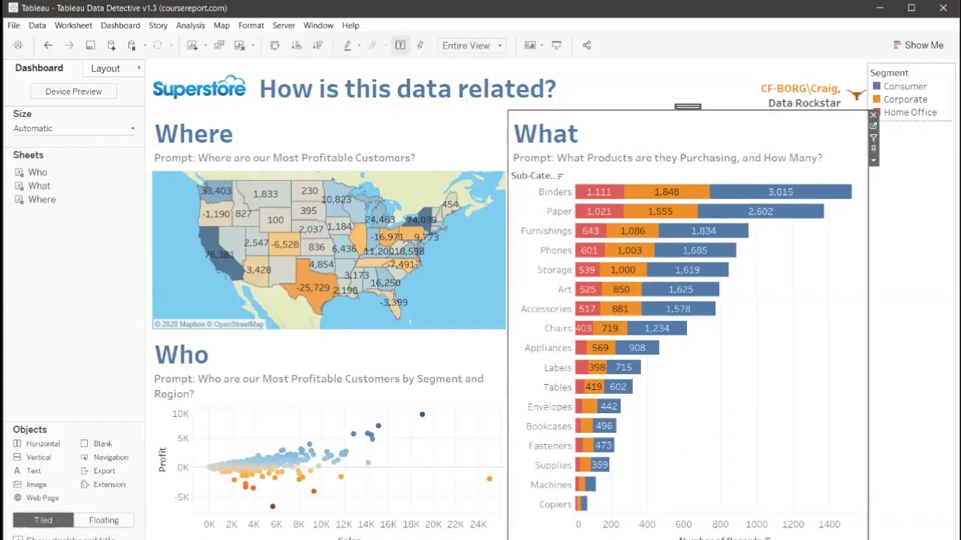
- Filter the dashboard by Texas and by New York on the Where map, examine the related customers and products, and clear the selection
{"action": "left_click", "coordinate": [314, 302]}
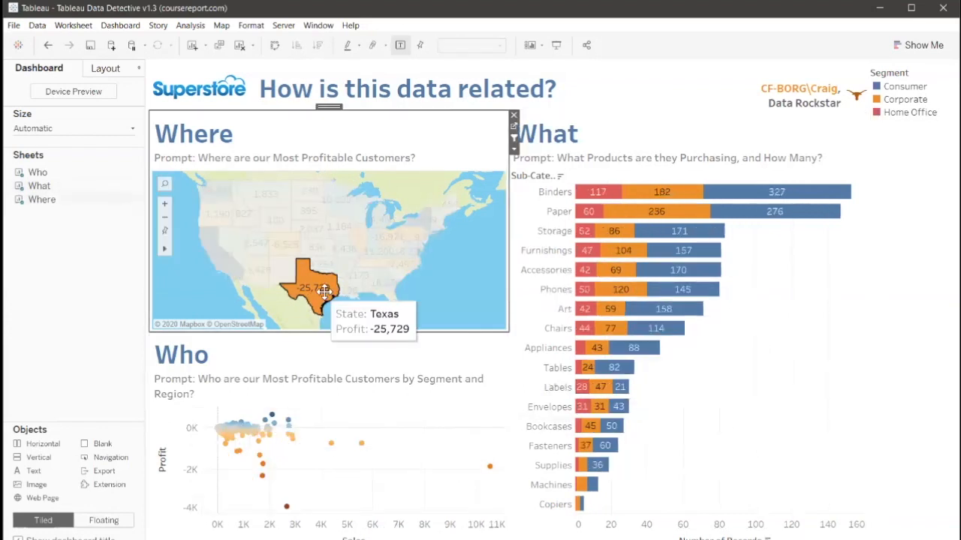
{"action": "left_click", "coordinate": [321, 300]}
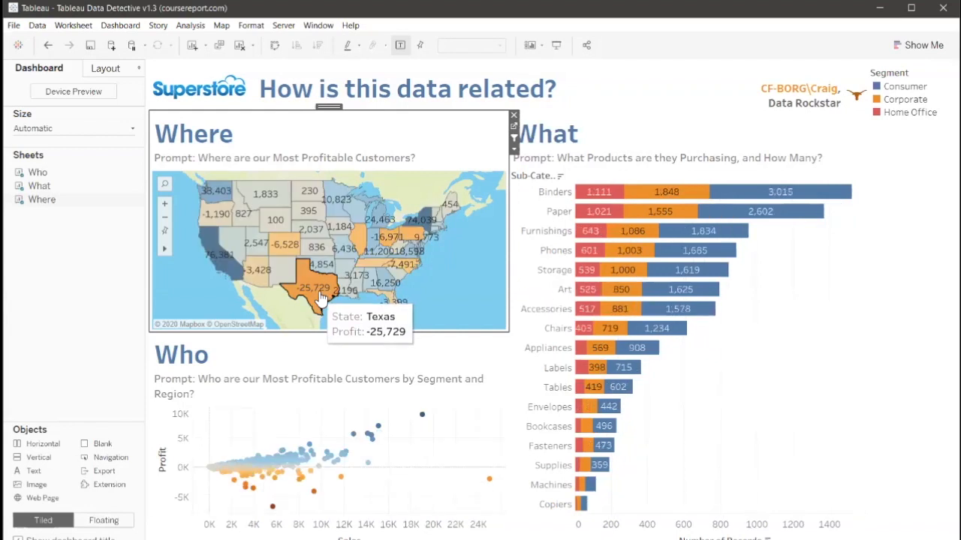
{"action": "left_click", "coordinate": [426, 219]}
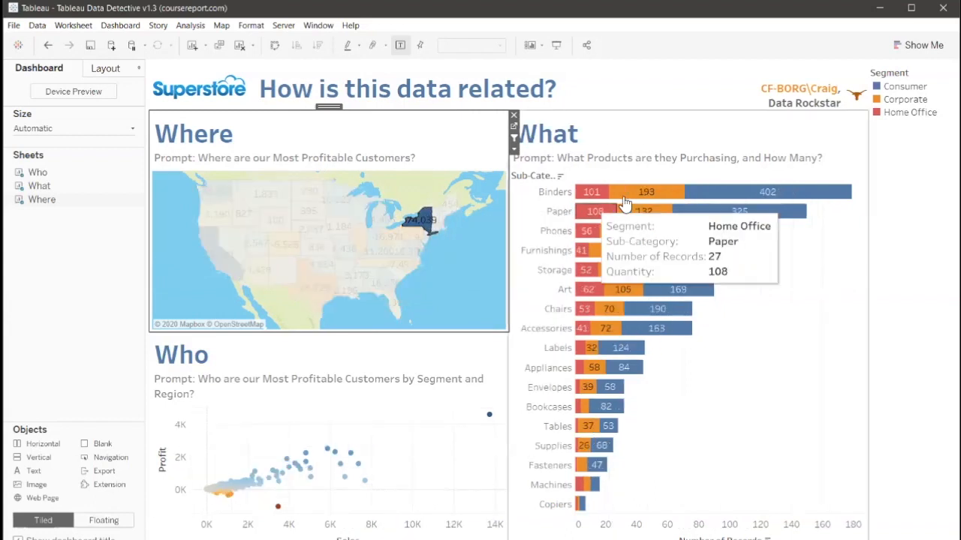
{"action": "mouse_move", "coordinate": [489, 417]}
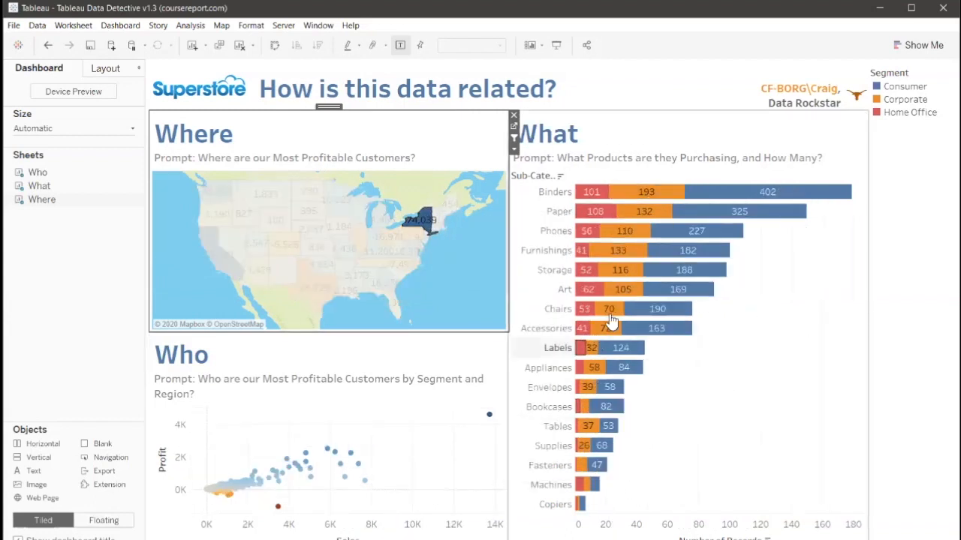
{"action": "mouse_move", "coordinate": [445, 292]}
{"action": "left_mouse_down"}
{"action": "mouse_move", "coordinate": [391, 241]}
{"action": "mouse_move", "coordinate": [461, 199]}
{"action": "mouse_move", "coordinate": [448, 305]}
{"action": "left_mouse_up"}
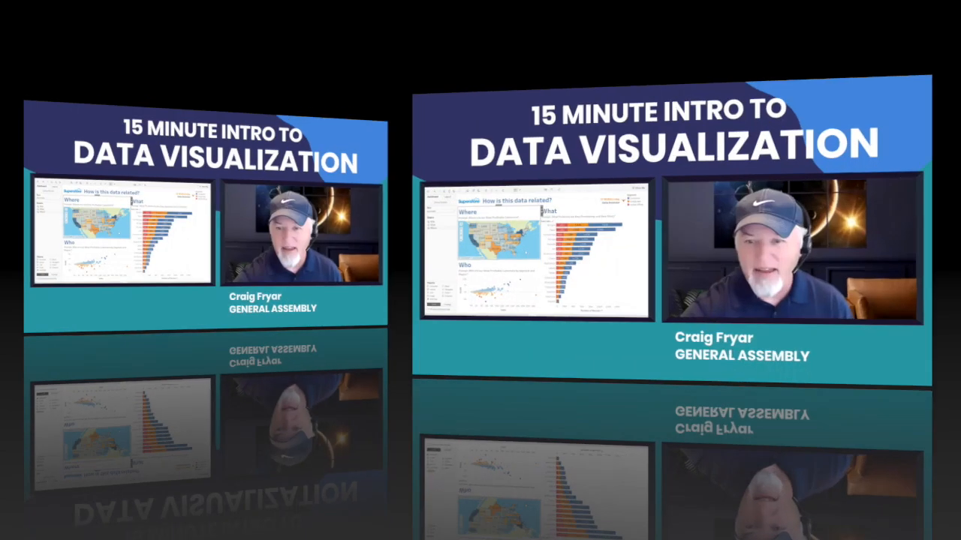